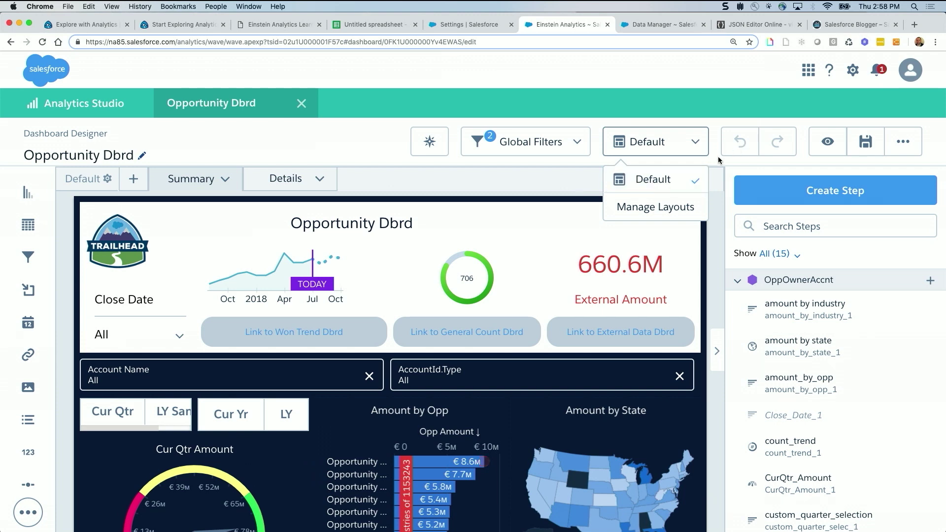
Step: Check Opportunity Dbrd's layout list and close it without choosing a layout
left_click(694, 143)
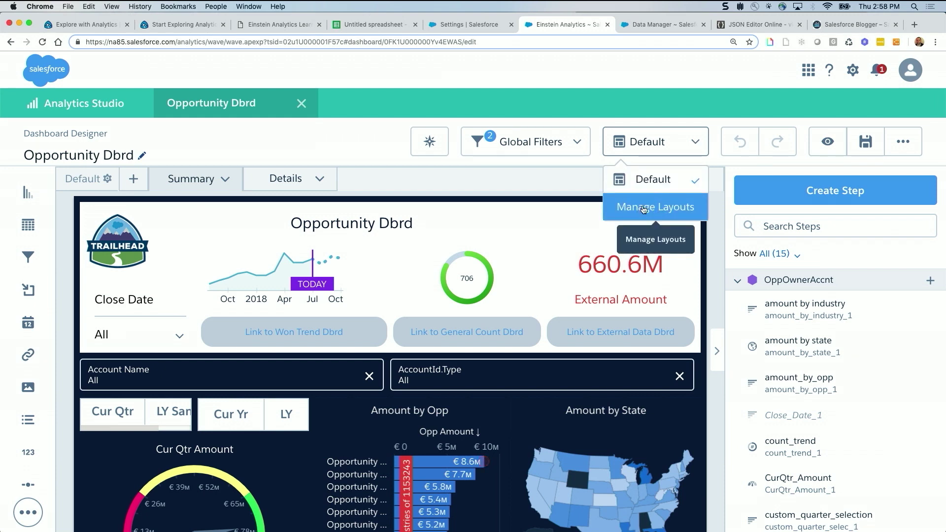
left_click(553, 181)
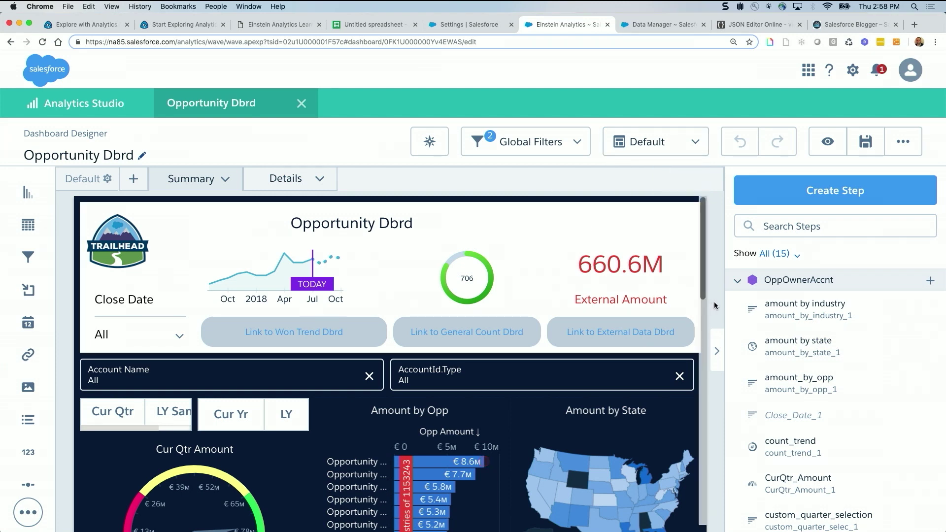
mouse_move(595, 513)
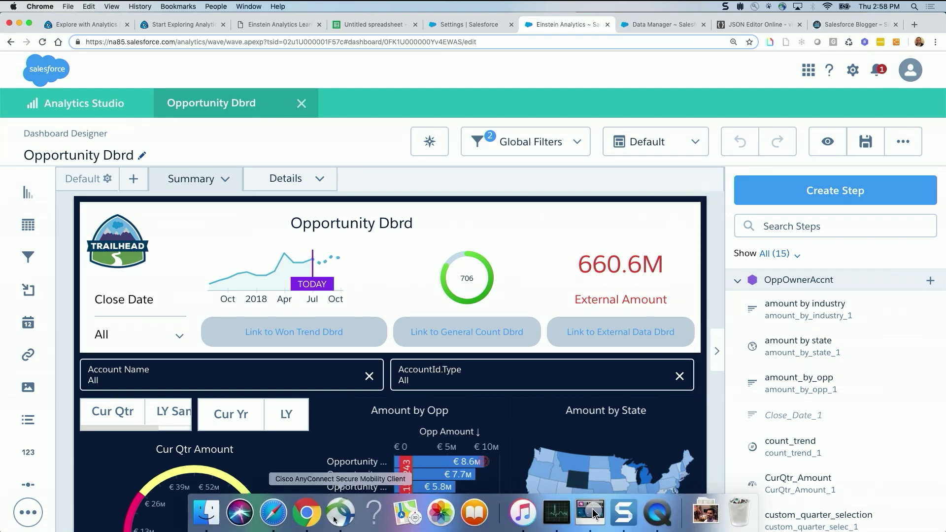
Step: Minimize Chrome and move the QuickTime iPhone mirror left to show Opportunity Dbrd on the phone
left_click(19, 24)
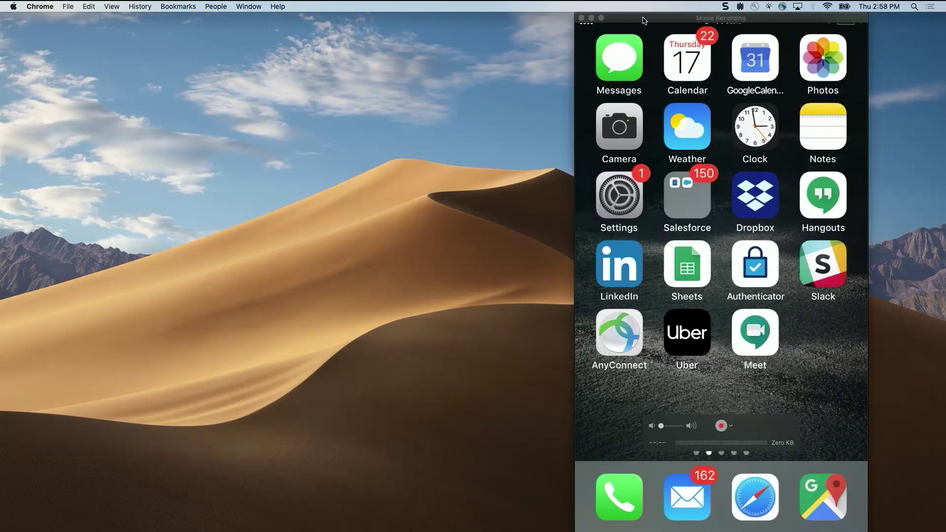
left_click(642, 18)
left_click_drag(642, 18, 507, 21)
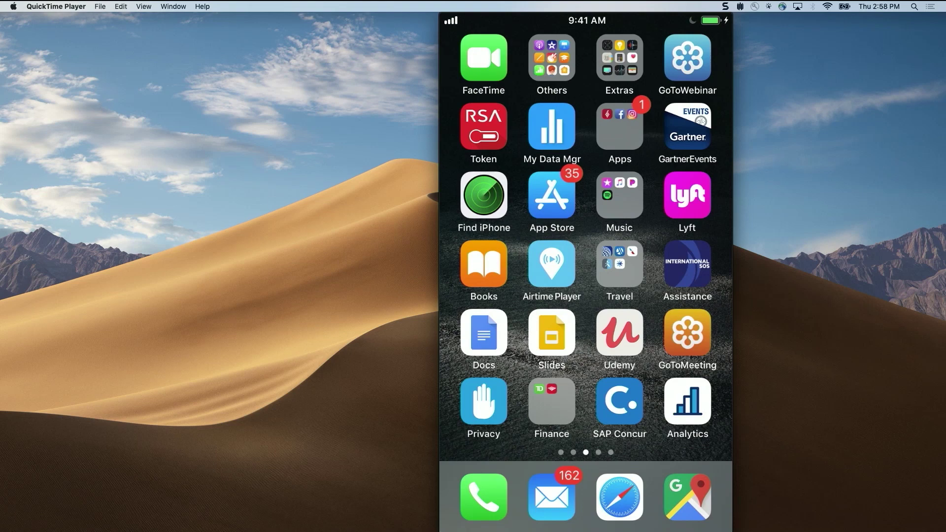
mouse_move(696, 406)
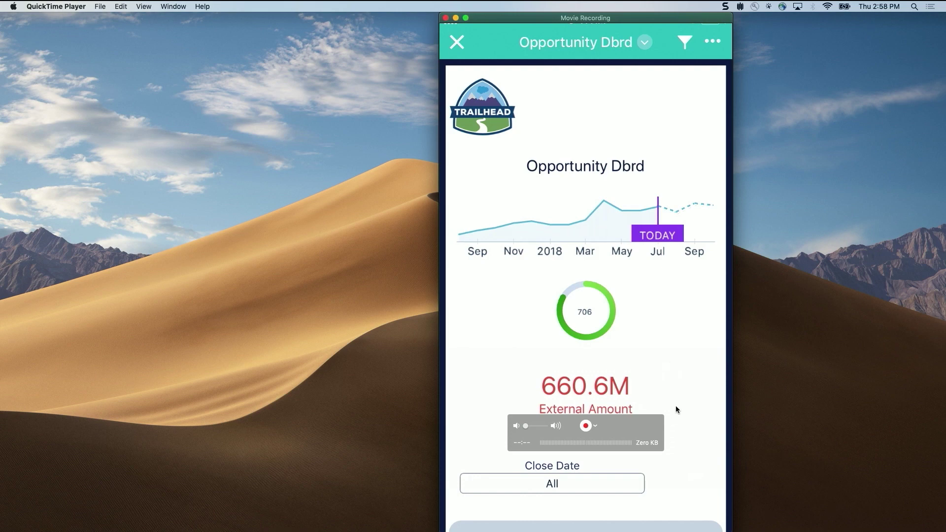
mouse_move(577, 512)
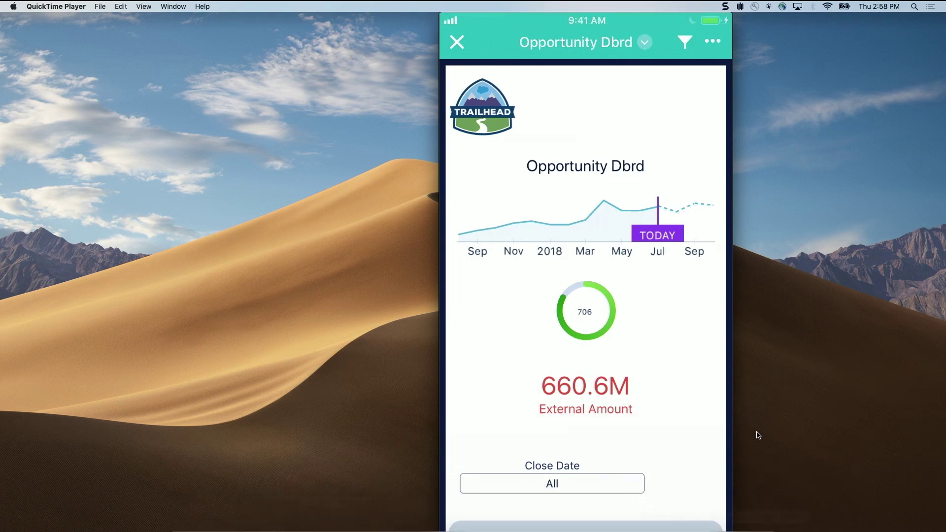
mouse_move(586, 428)
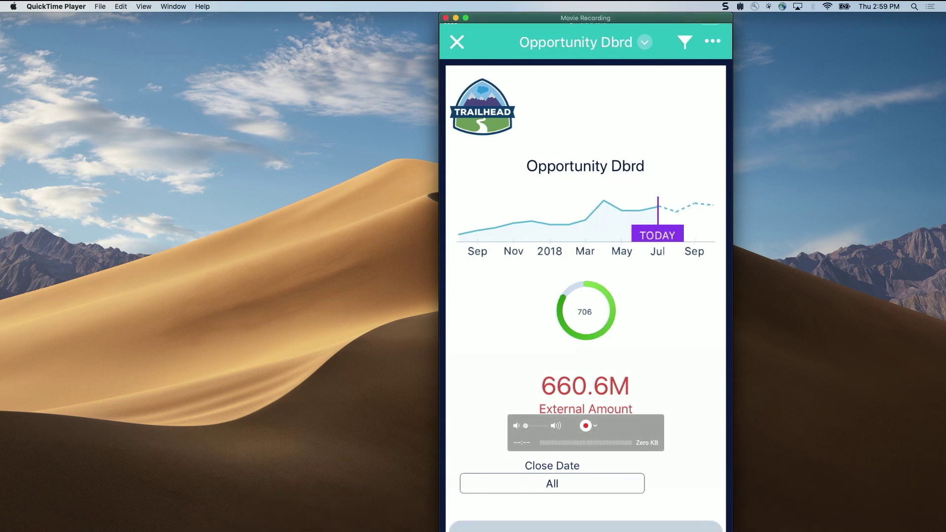
mouse_move(323, 522)
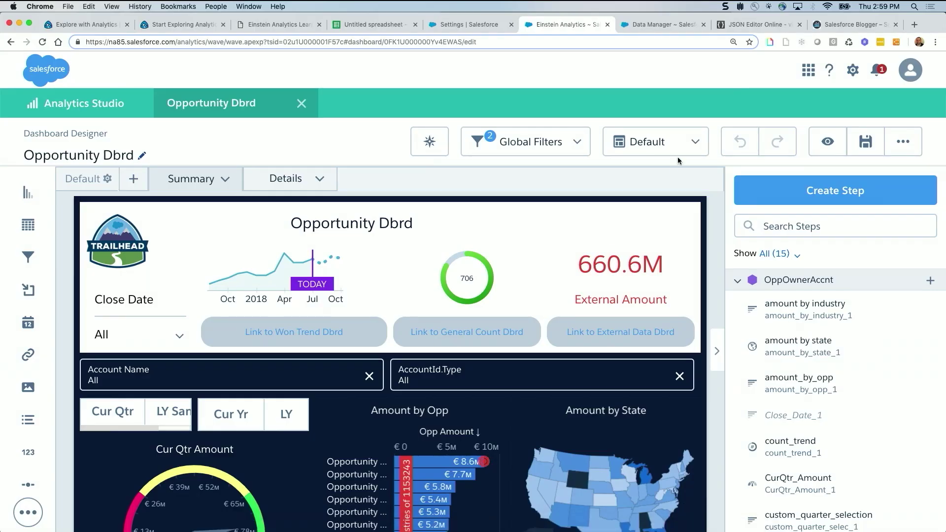
Step: Generate a new Phone-template layout named 'phone1' from Manage Layouts
left_click(678, 156)
left_click(656, 205)
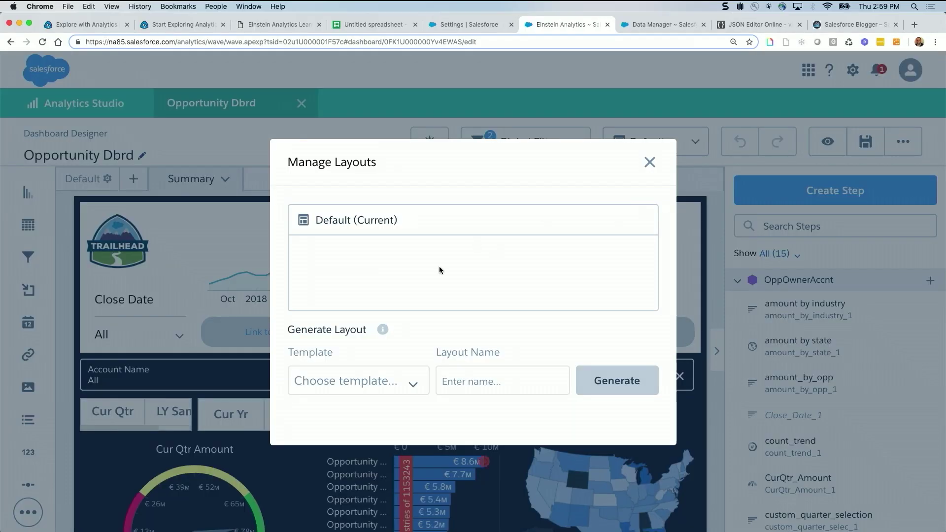
left_click(416, 383)
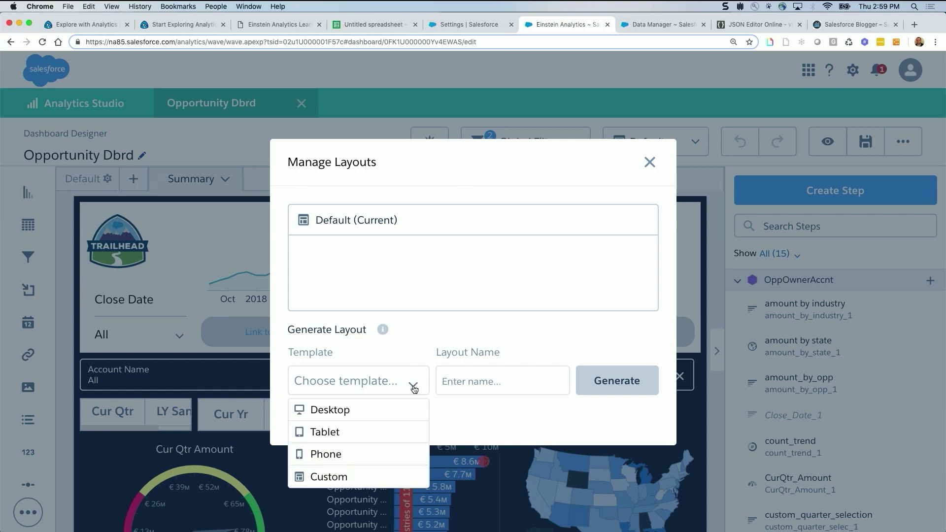
left_click(384, 452)
type("phone1")
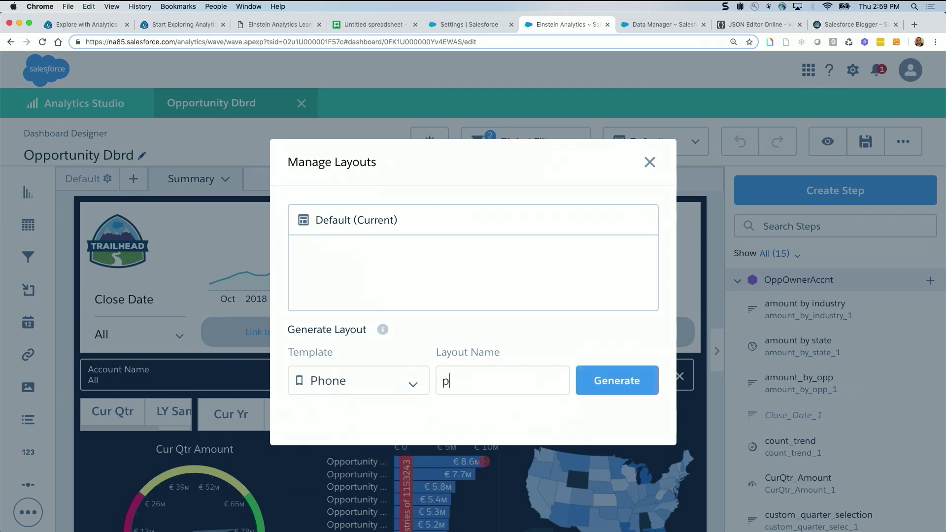
left_click(614, 392)
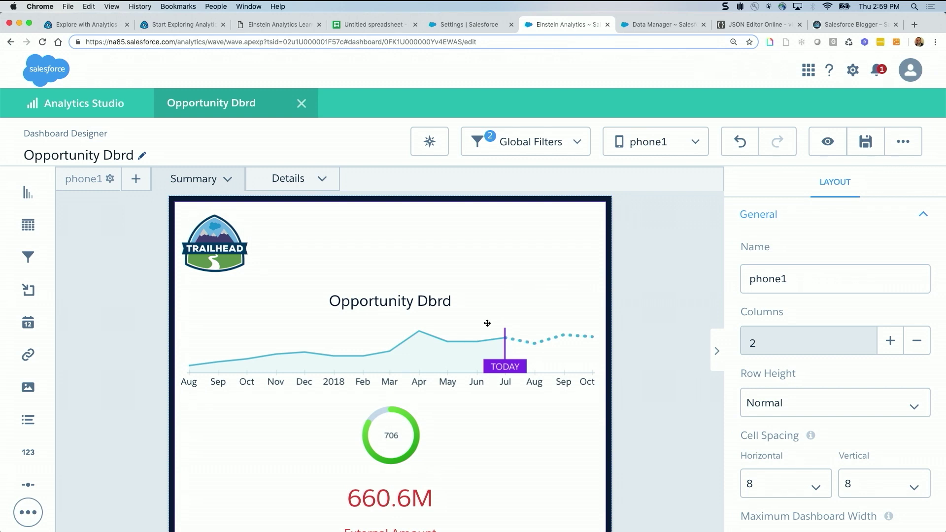
scroll(487, 323, "down", 5)
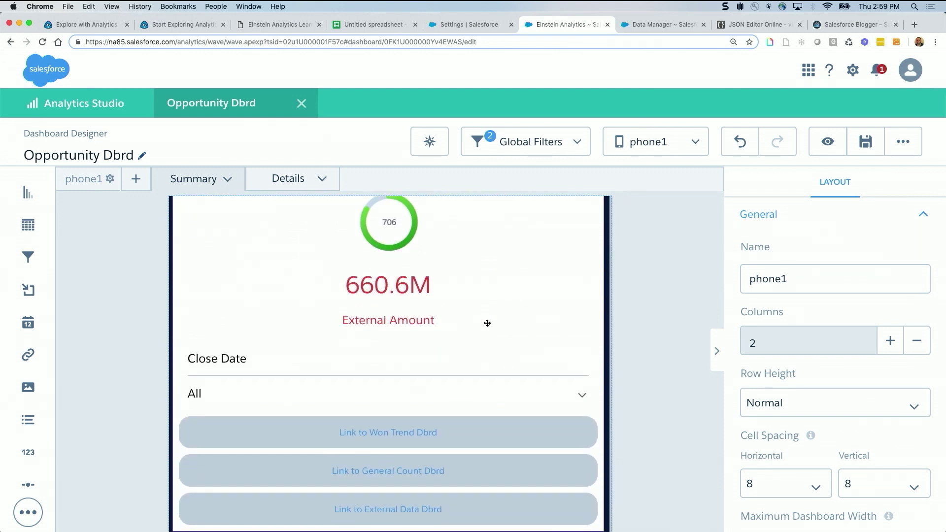
scroll(487, 323, "down", 5)
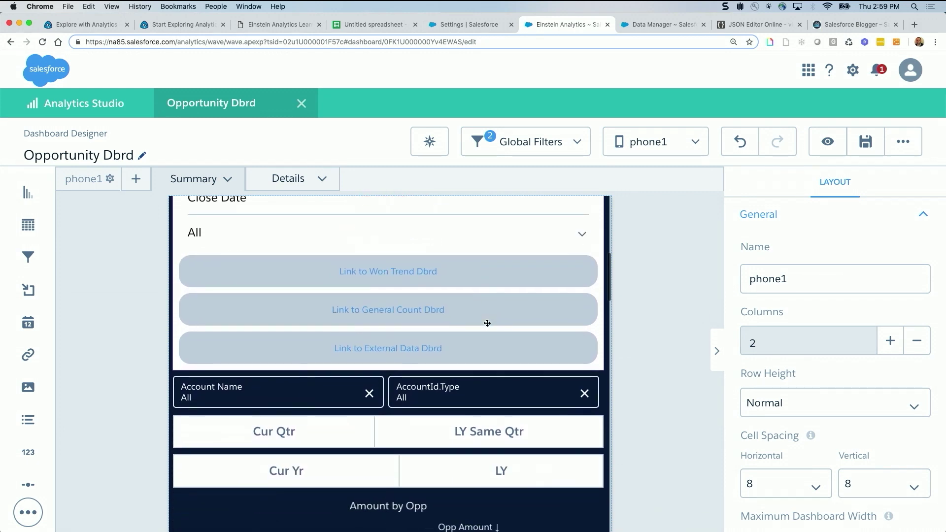
scroll(487, 323, "up", 4)
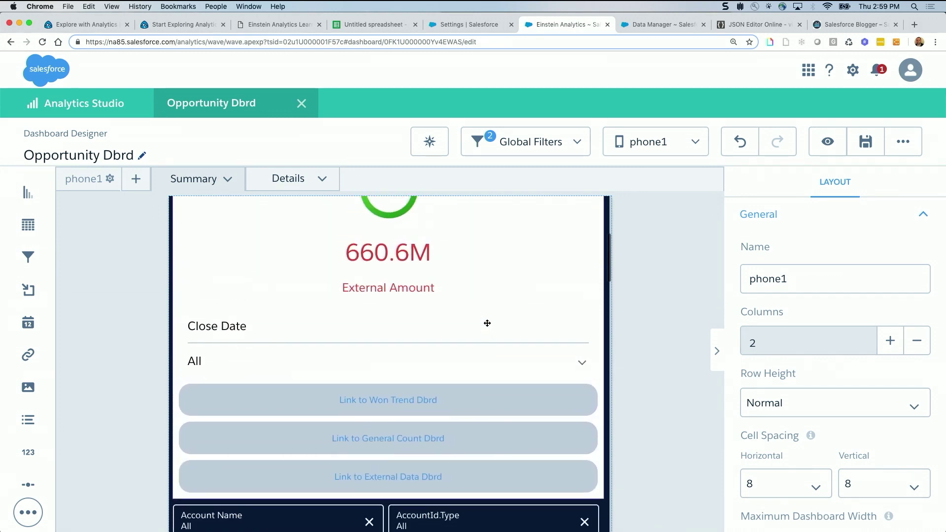
Step: Delete the Close Date filter and the General Count and External Data links, moving Won Trend up
left_click(468, 339)
key("Delete")
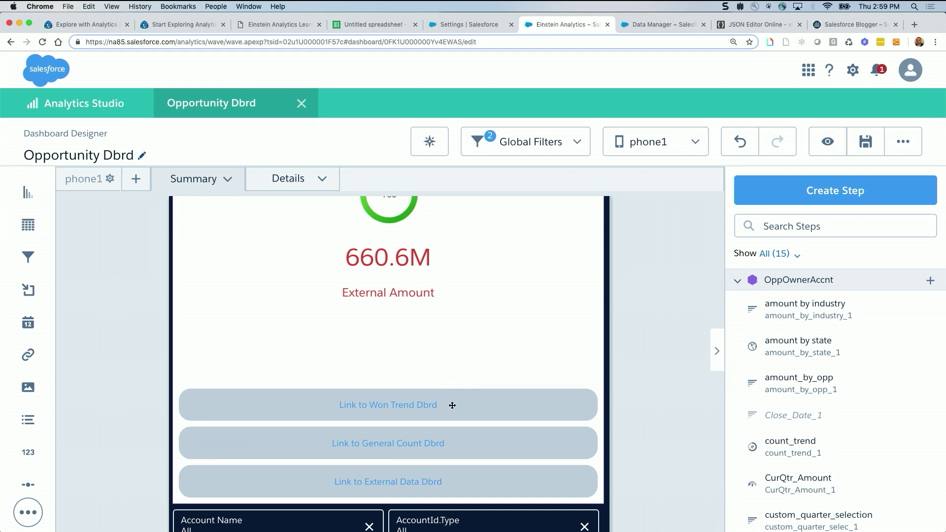
left_click_drag(452, 405, 451, 336)
left_click(457, 441)
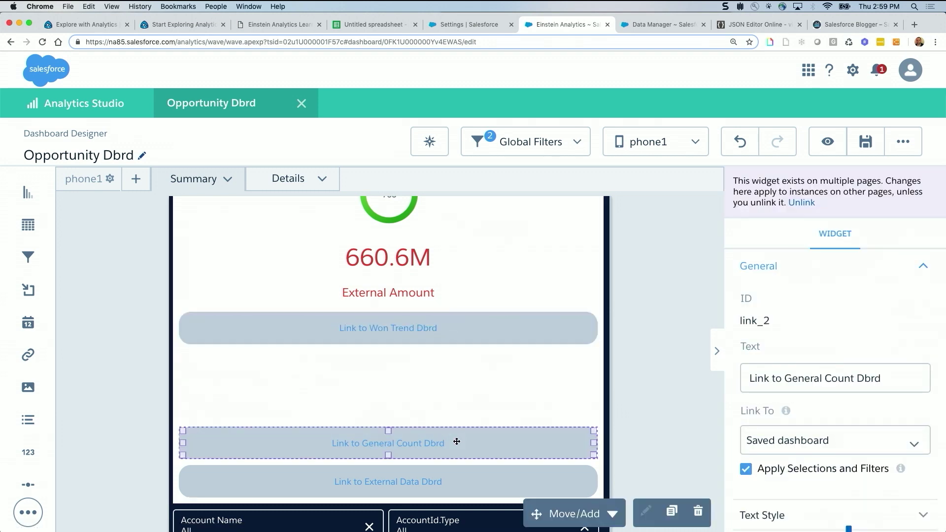
key("Delete")
left_click(465, 475)
key("Delete")
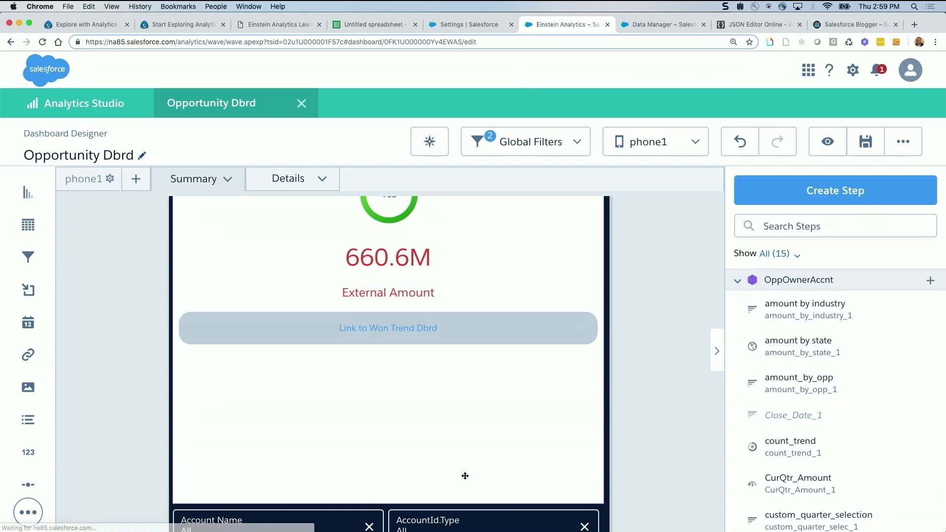
Step: Shrink the top container to remove its empty space and review the phone1 layout
left_click(388, 453)
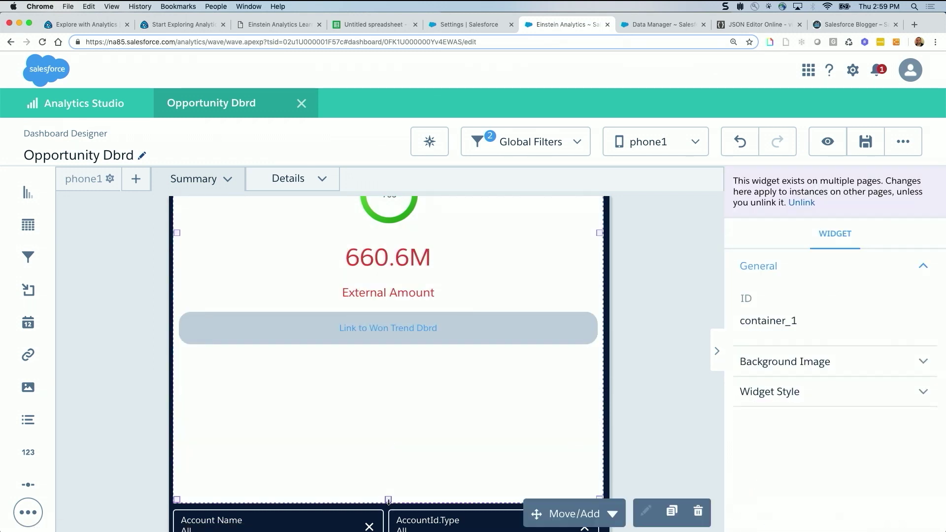
left_click_drag(388, 500, 383, 352)
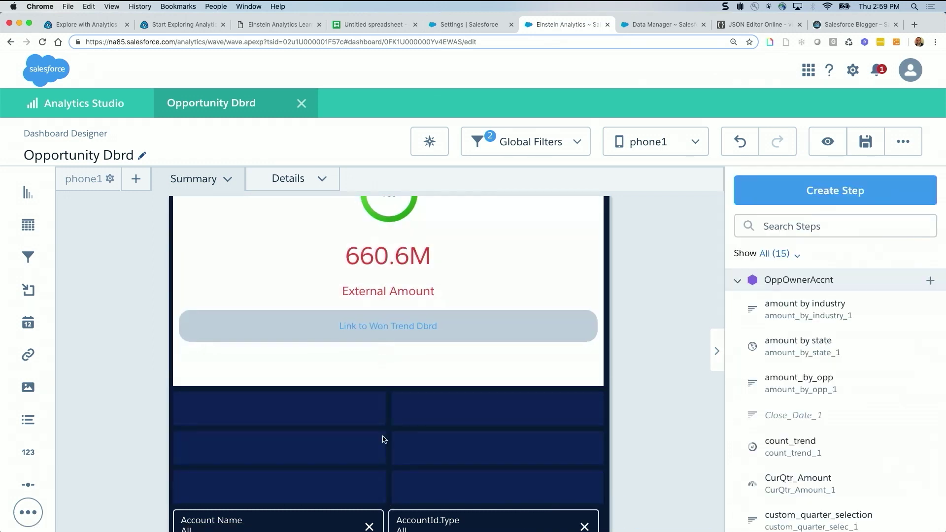
scroll(382, 438, "down", 2)
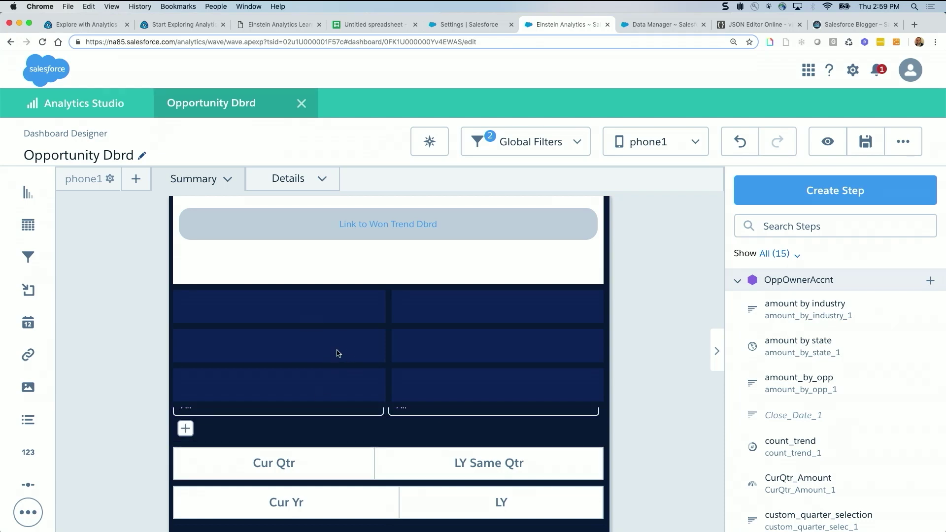
scroll(340, 352, "down", 5)
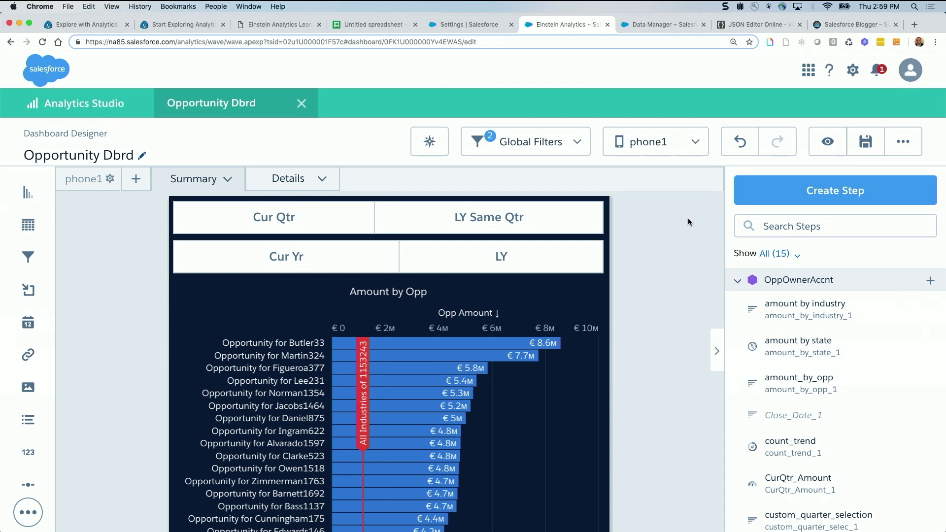
scroll(517, 312, "up", 5)
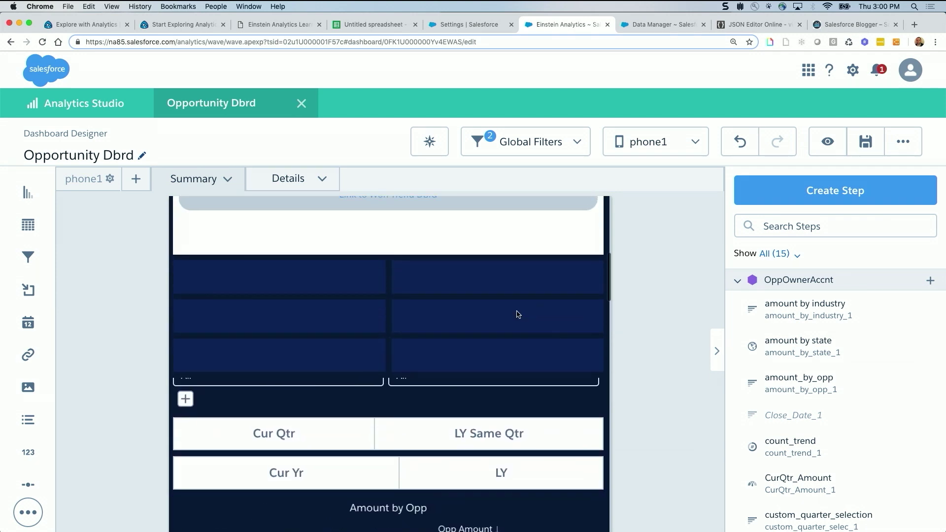
Step: Switch back to the Default layout and save Opportunity Dbrd
scroll(416, 276, "up", 4)
scroll(456, 376, "up", 4)
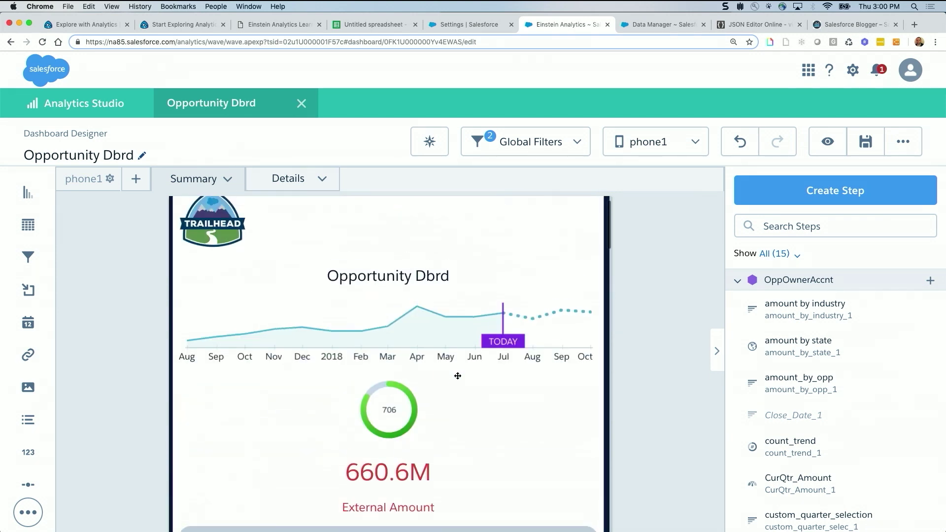
left_click(692, 143)
left_click(652, 179)
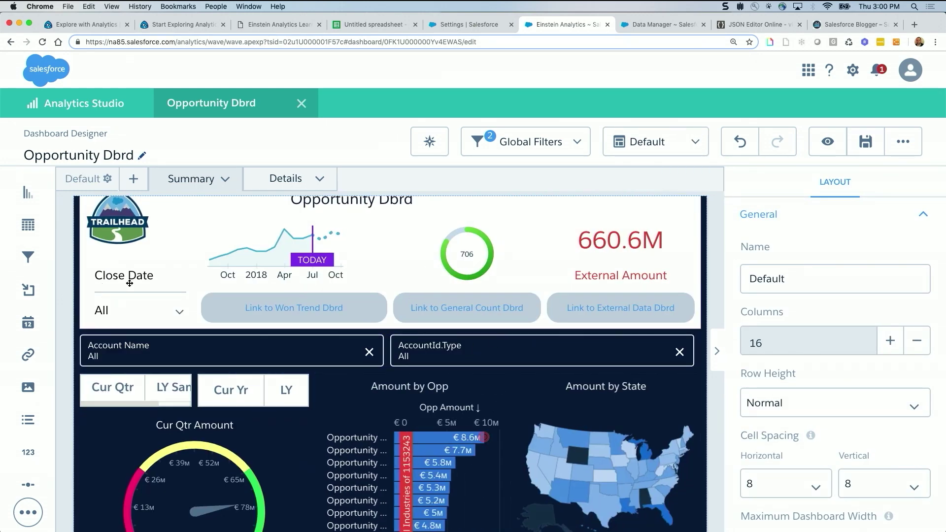
left_click(646, 176)
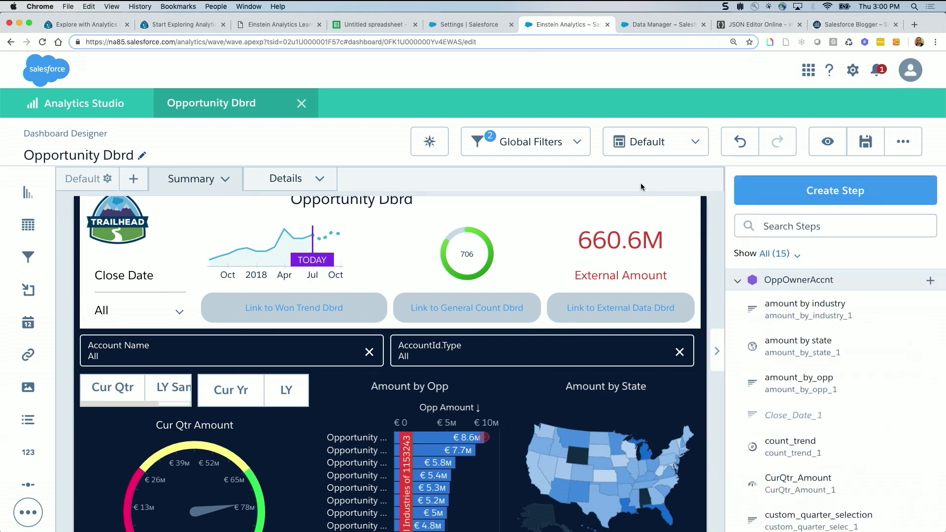
key("super+s")
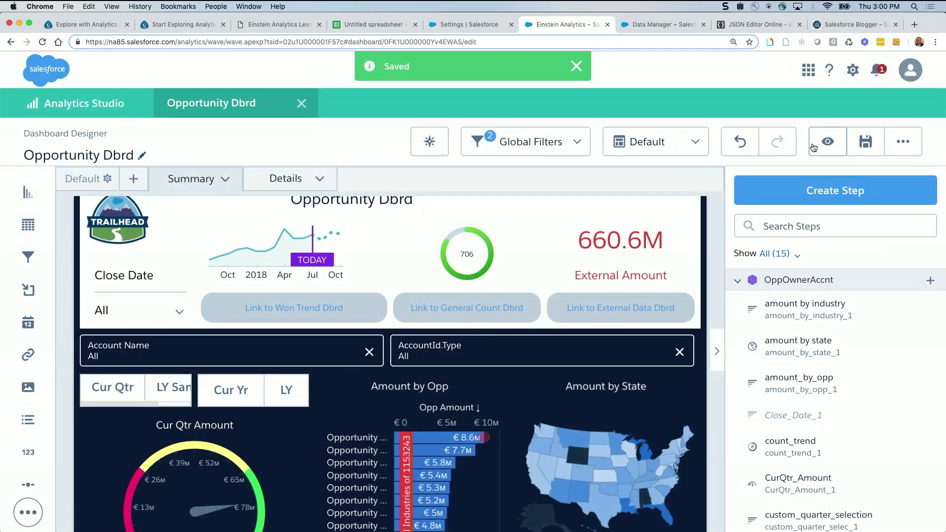
Step: View the finished dashboard in preview mode, then minimize Chrome to reveal the phone mirror
left_click(814, 147)
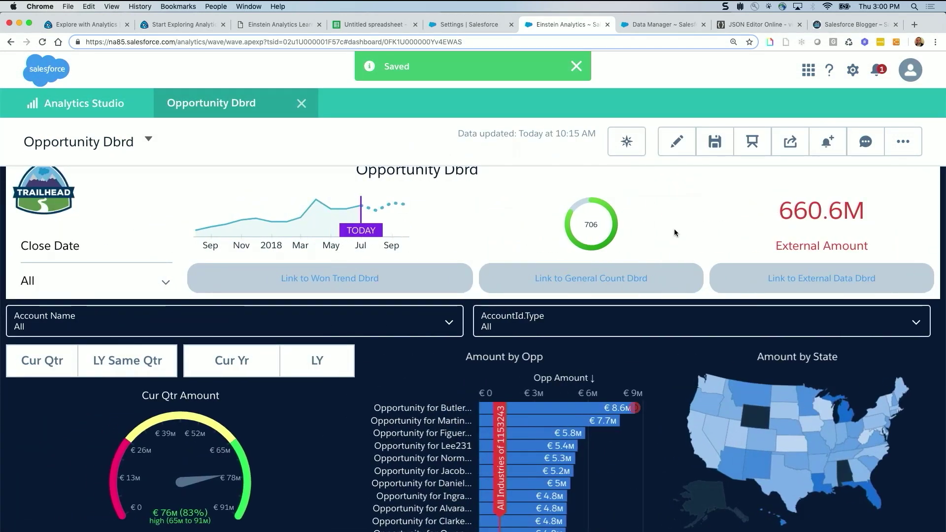
scroll(521, 206, "up", 1)
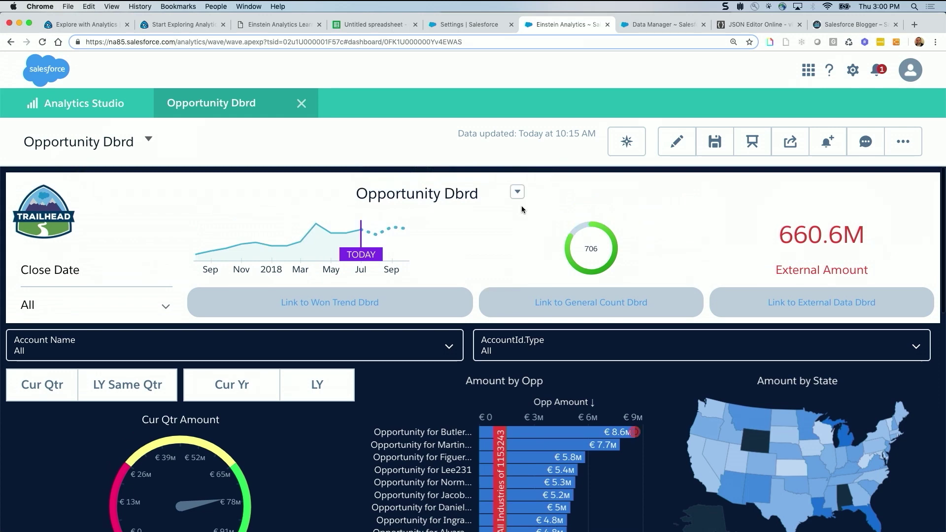
left_click(18, 23)
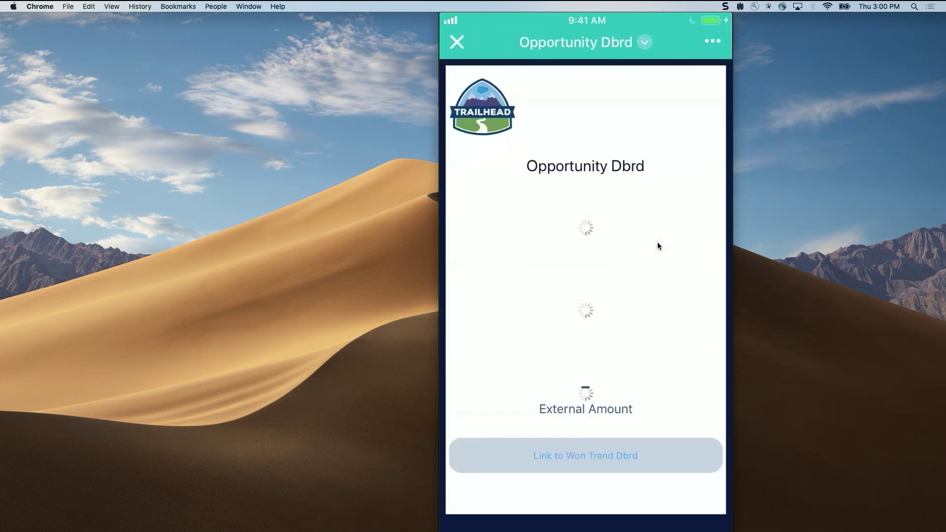
mouse_move(626, 285)
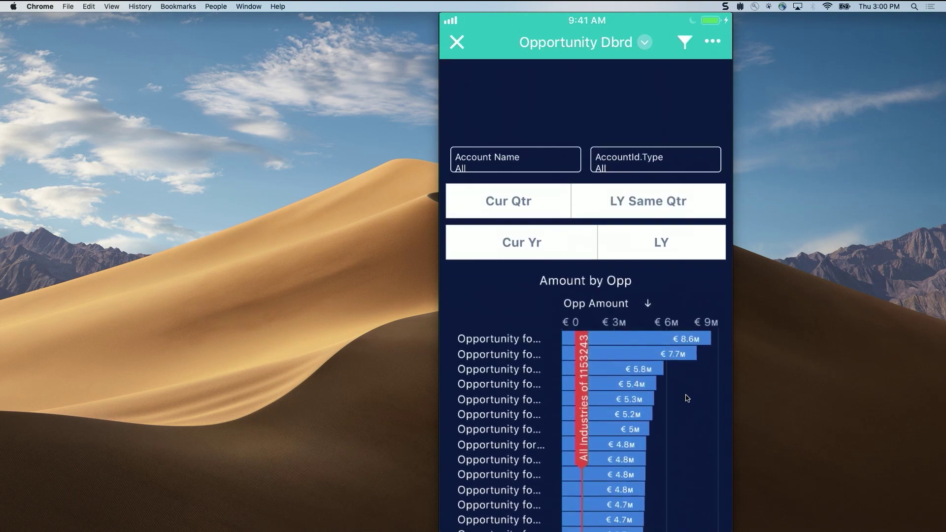
scroll(687, 398, "up", 5)
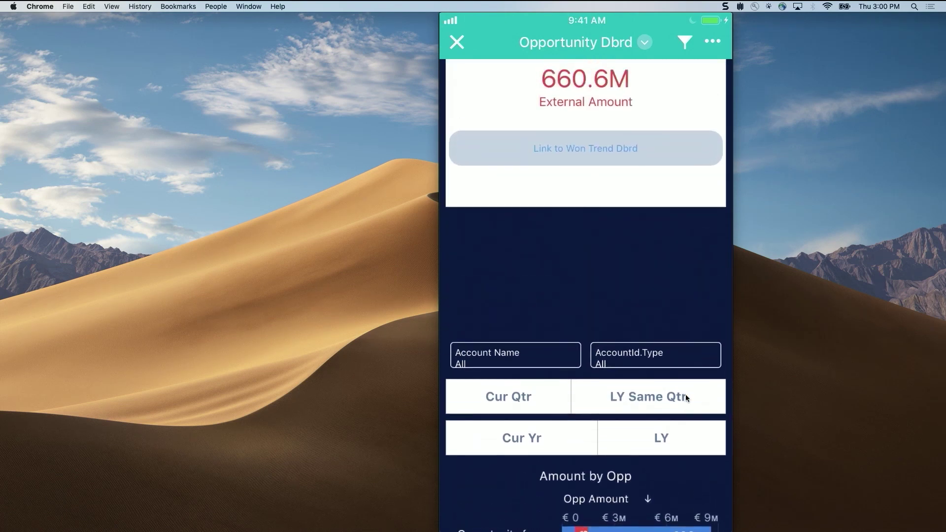
scroll(687, 398, "down", 6)
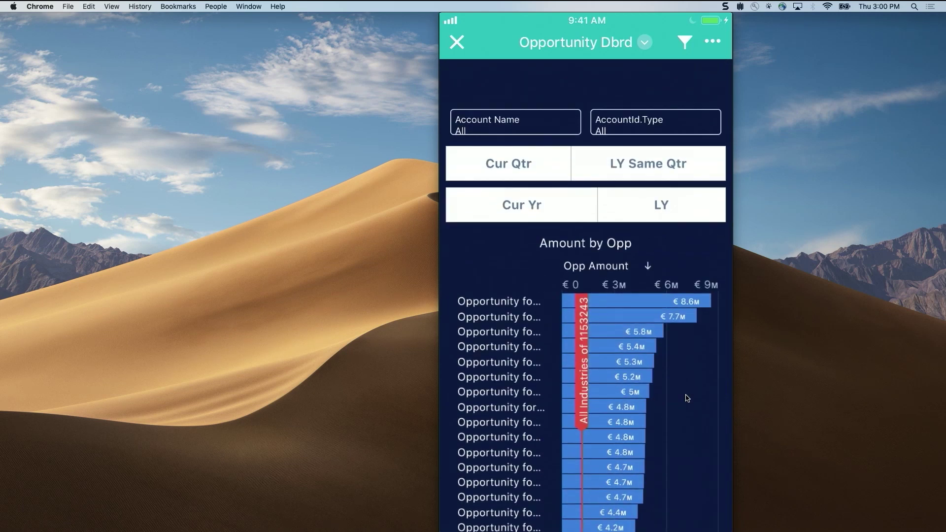
scroll(687, 398, "down", 3)
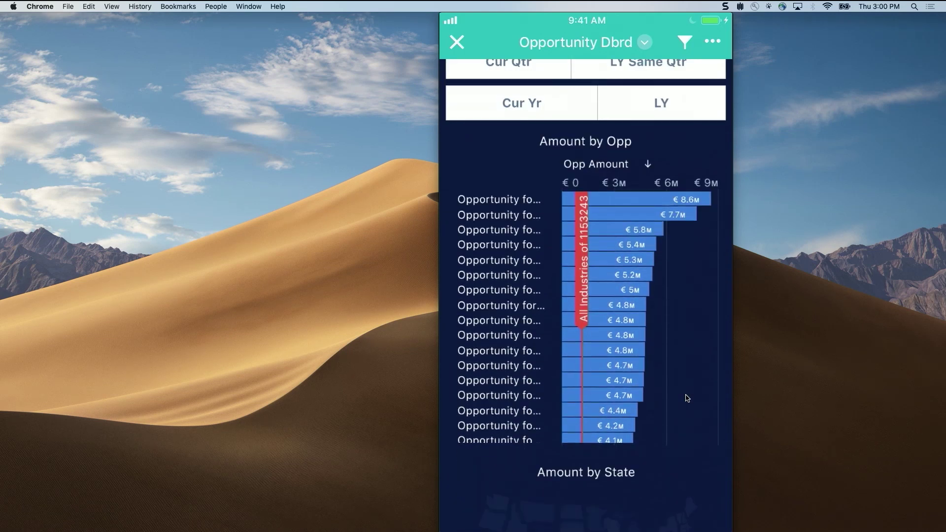
scroll(687, 398, "up", 3)
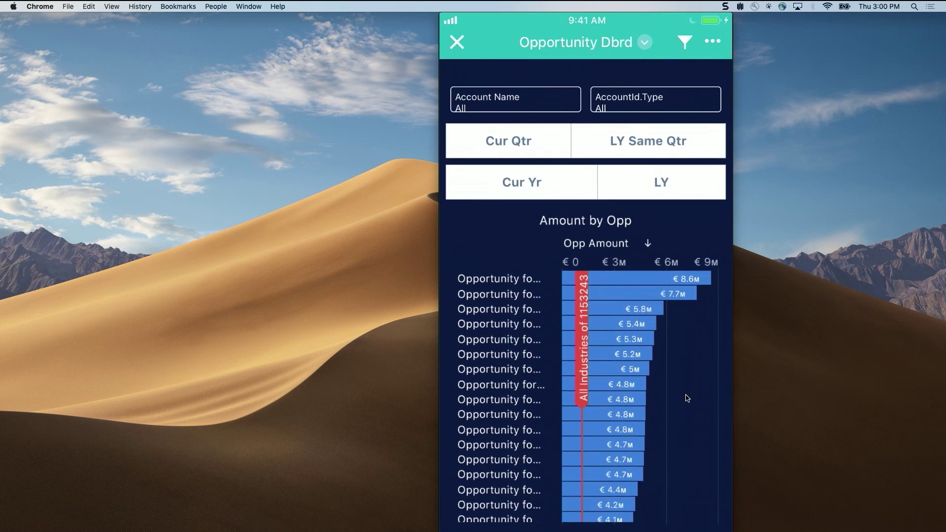
scroll(687, 398, "up", 1)
scroll(687, 398, "up", 1)
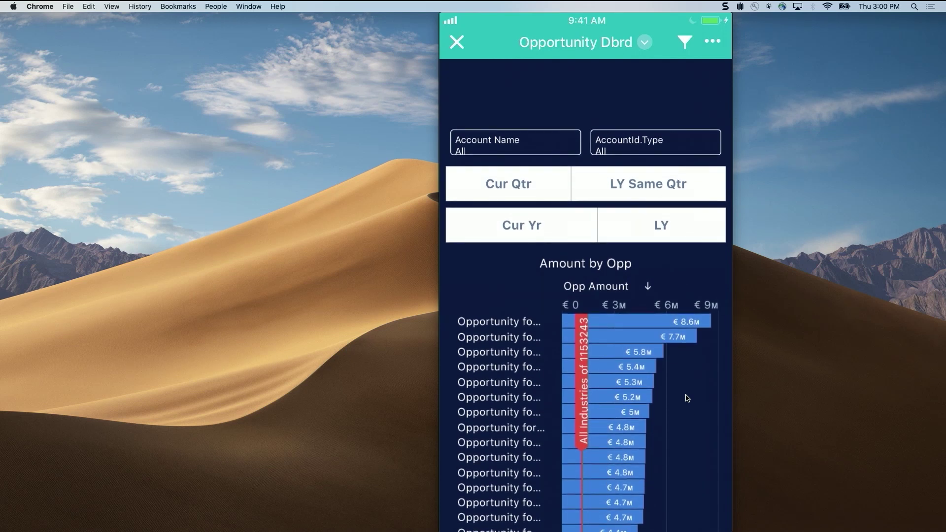
scroll(687, 398, "up", 10)
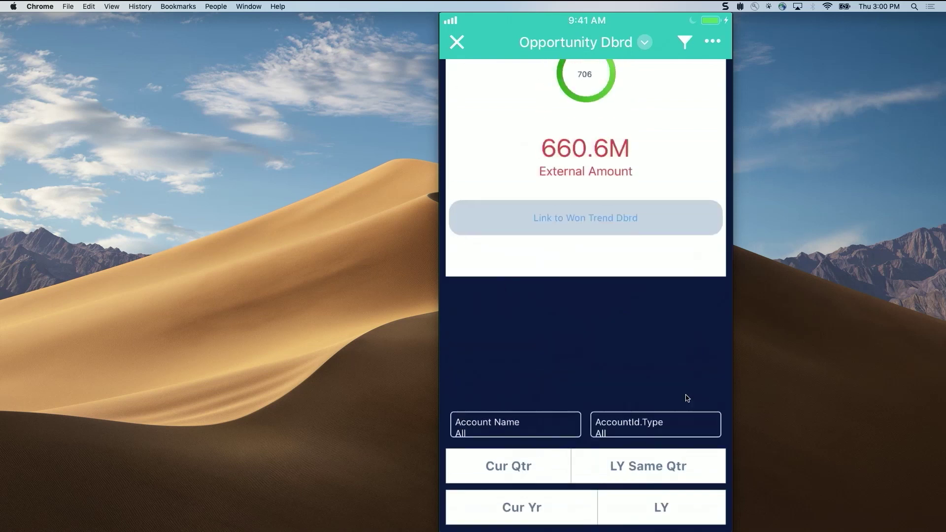
scroll(687, 398, "up", 5)
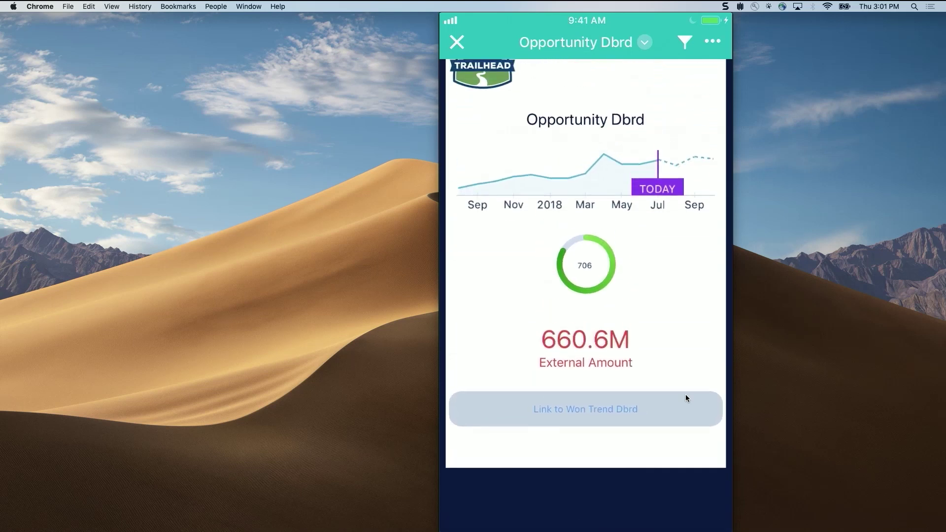
scroll(685, 398, "up", 2)
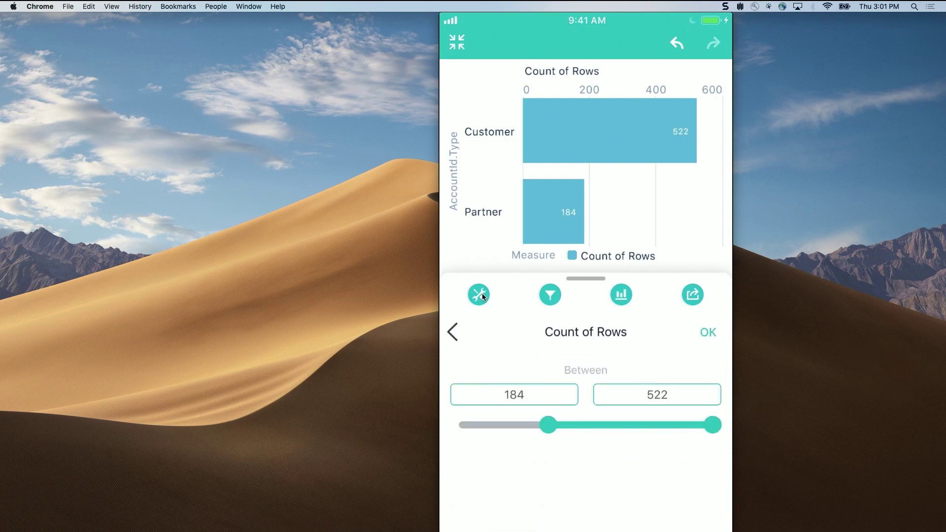
Step: Add Sum of Amount to the AccountId.Type bar chart, then close the exploration
left_click(479, 294)
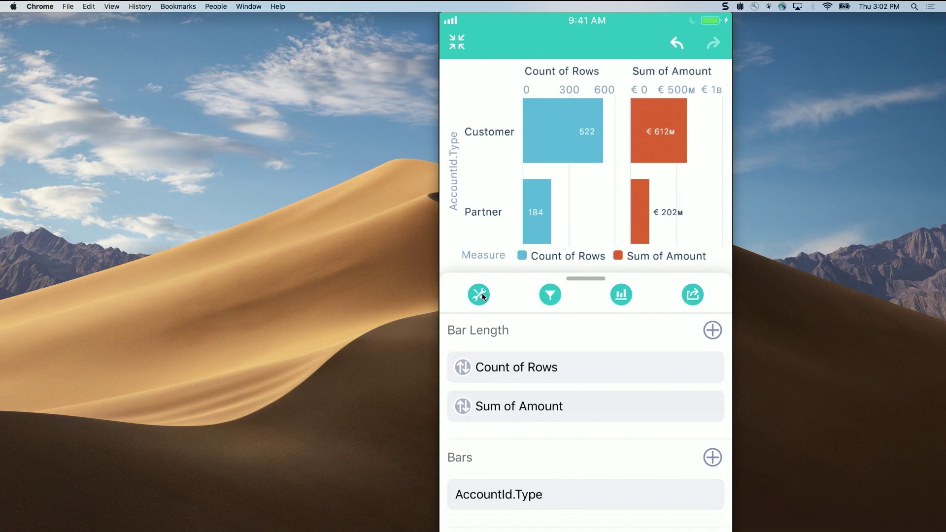
left_click(479, 294)
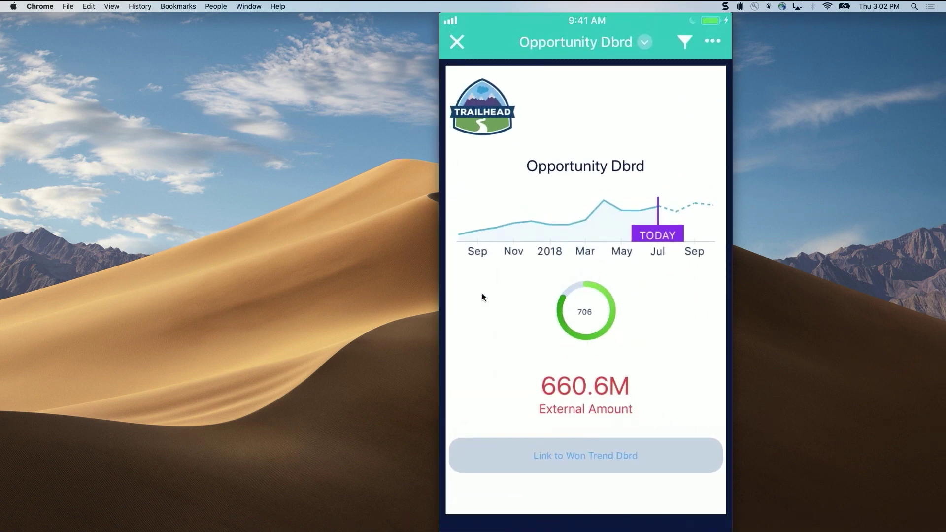
Step: Open the Amount by Opp chart and pick its largest € 8.6M bar's actions
scroll(483, 297, "down", 10)
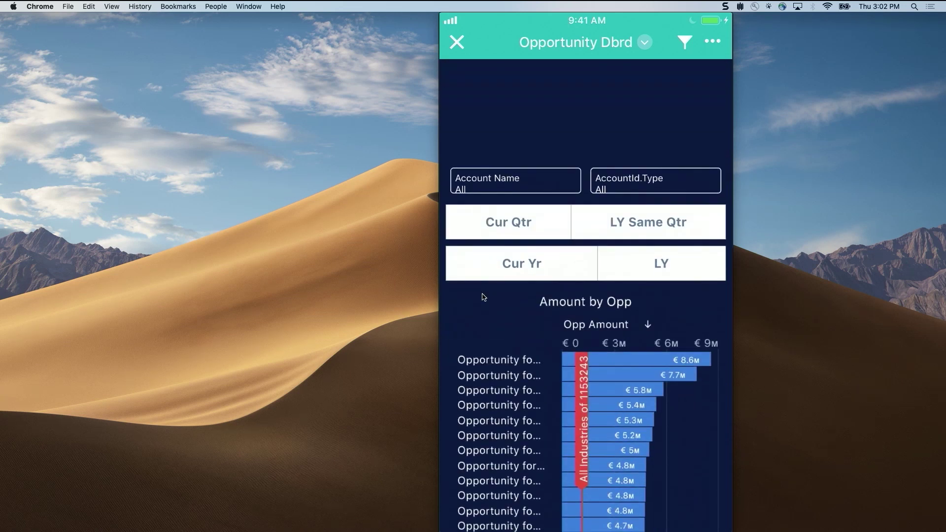
scroll(482, 297, "down", 2)
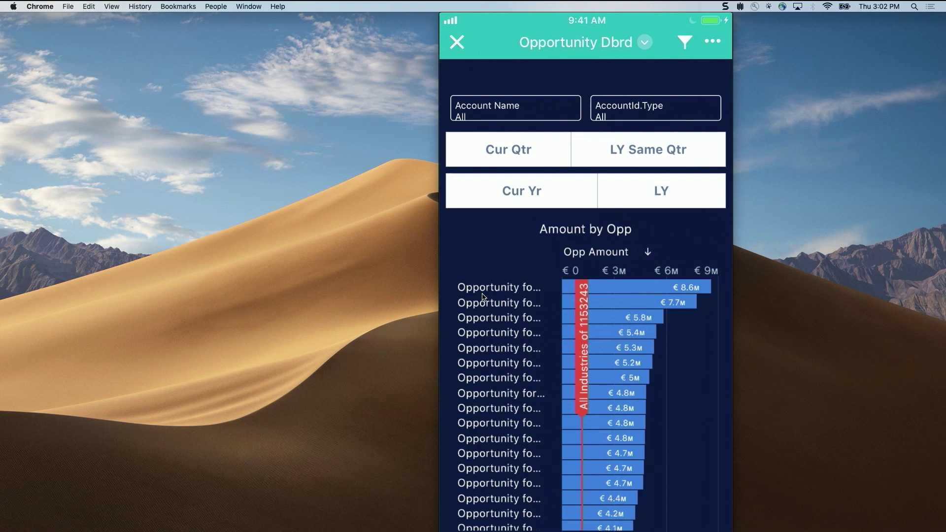
left_click(483, 297)
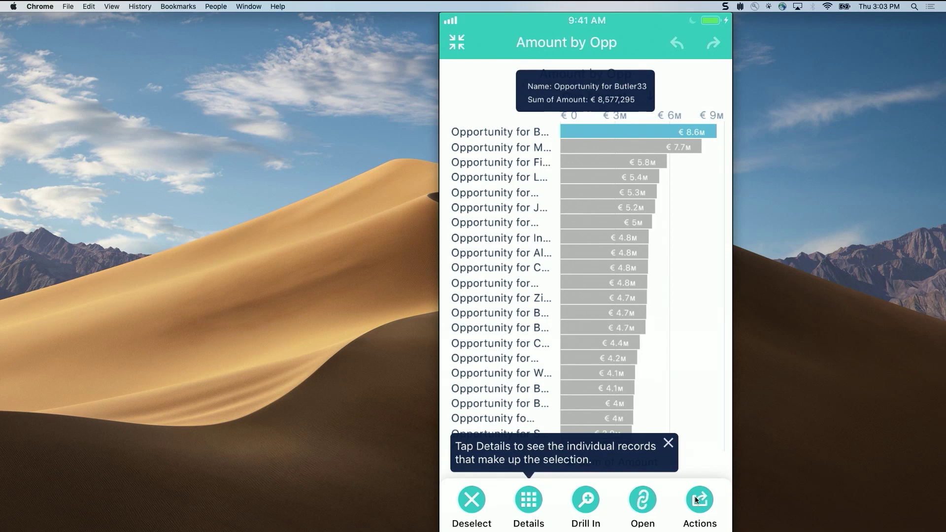
left_click(696, 500)
Step: Show the Save As and Share Snapshot actions before returning to Recents
left_click(696, 500)
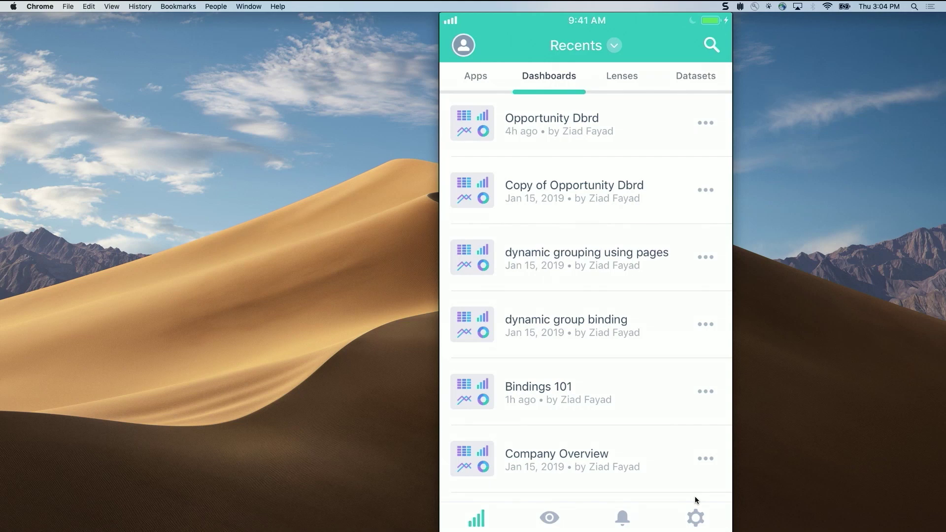
scroll(695, 497, "down", 2)
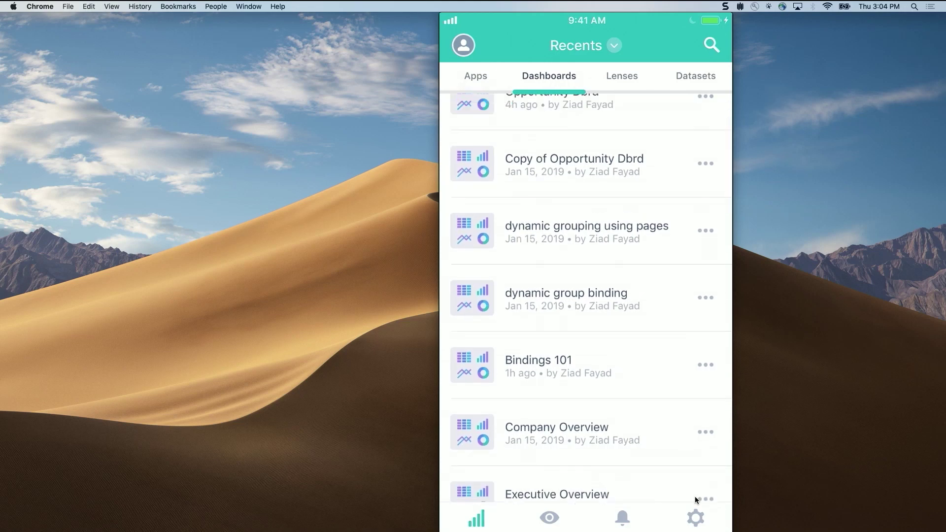
mouse_move(706, 87)
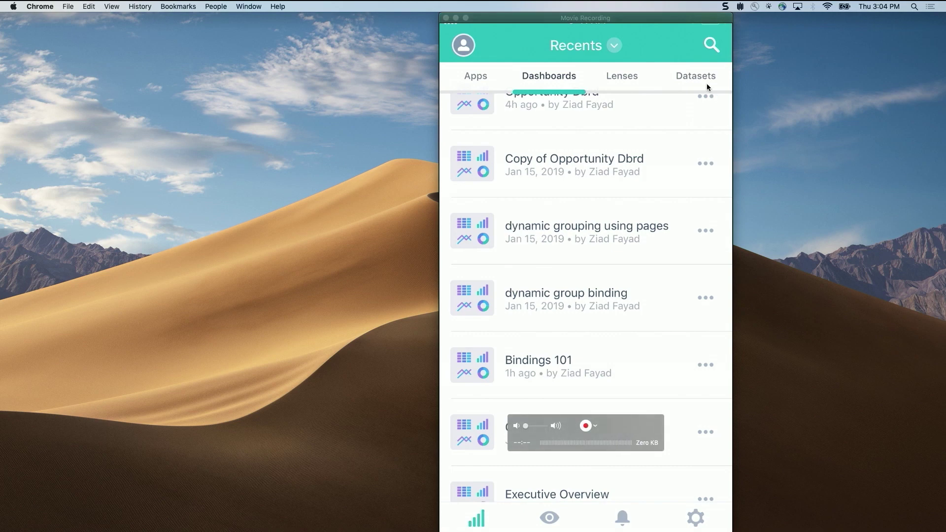